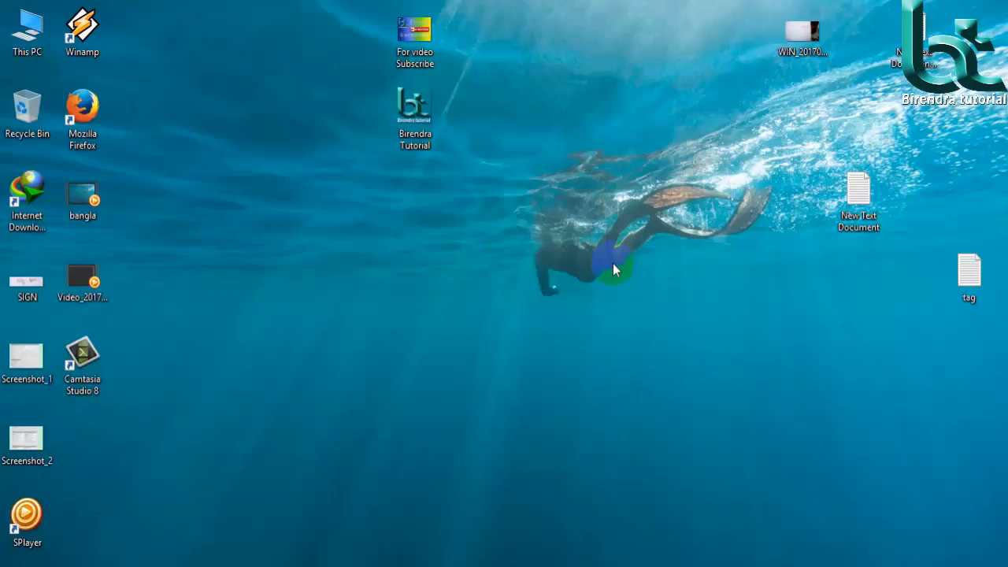
pyautogui.rightClick(600, 154)
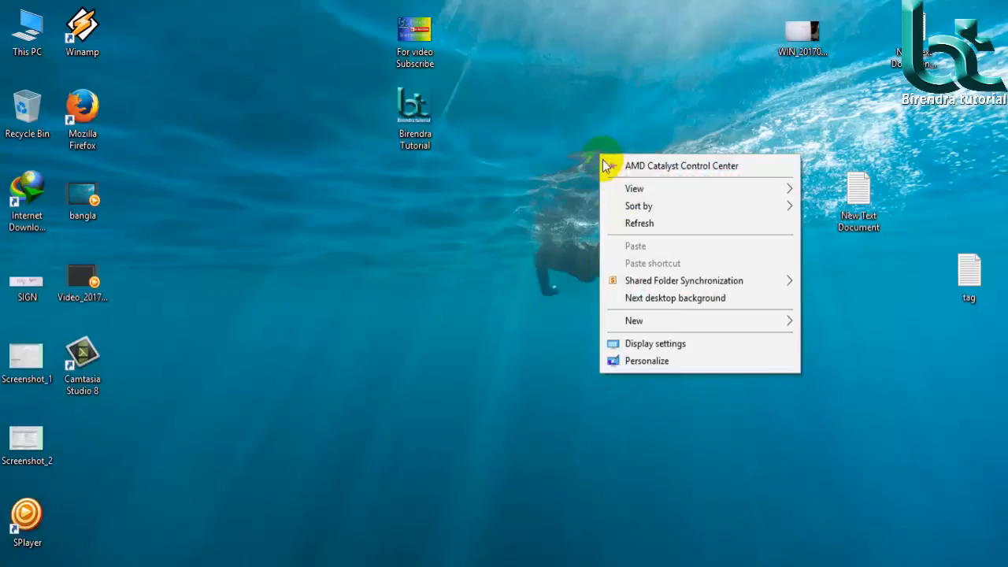
pyautogui.click(635, 224)
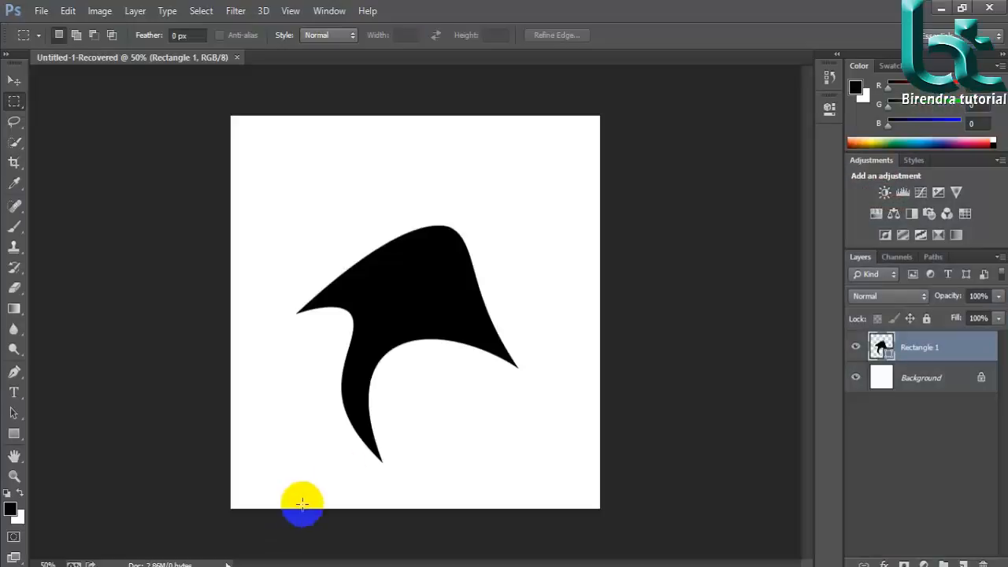
# Close the open recovered document and create a new 1000 x 1000 pixel RGB document at 72 pixels/inch with a white background.
pyautogui.click(238, 59)
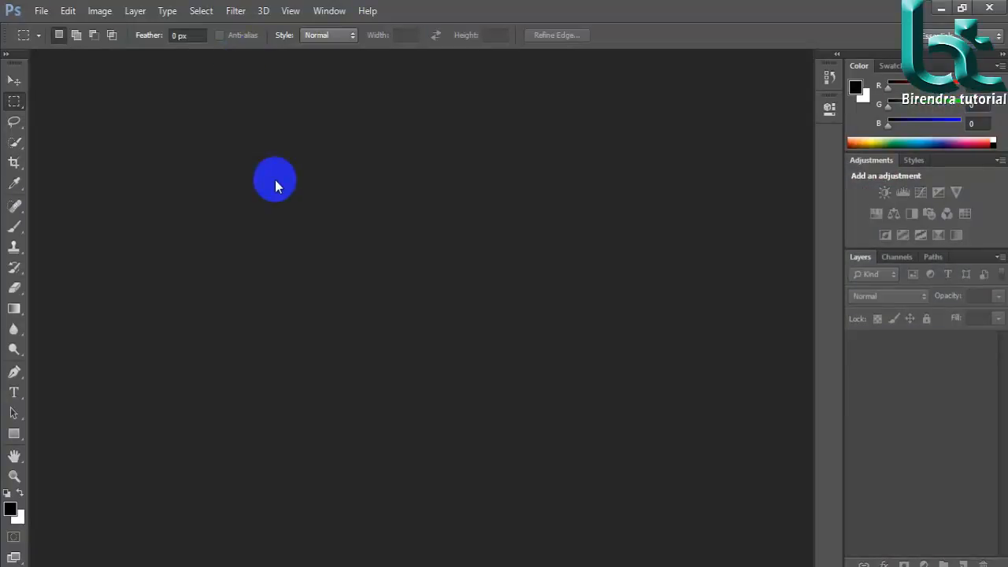
pyautogui.hotkey('ctrl', 'n')
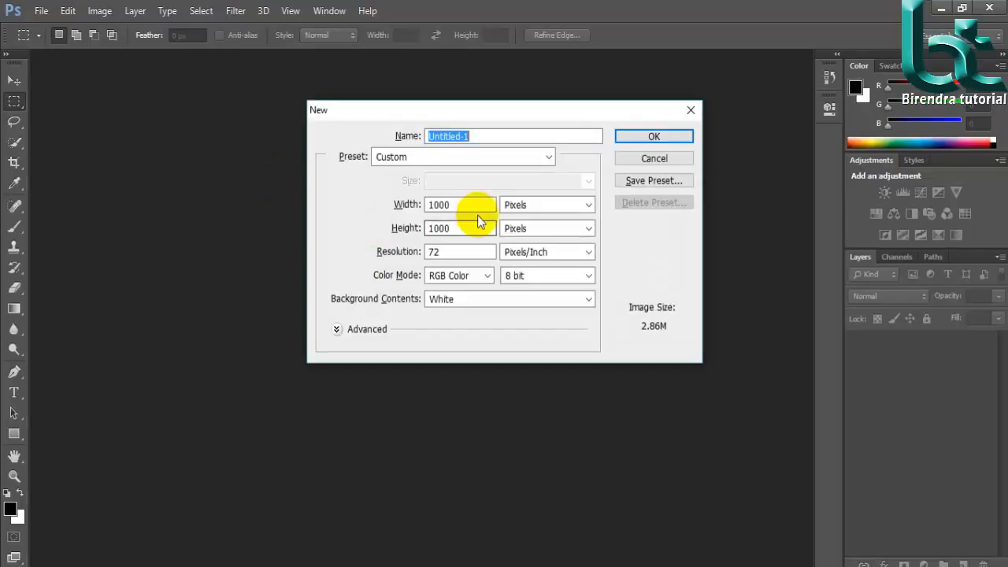
pyautogui.click(672, 137)
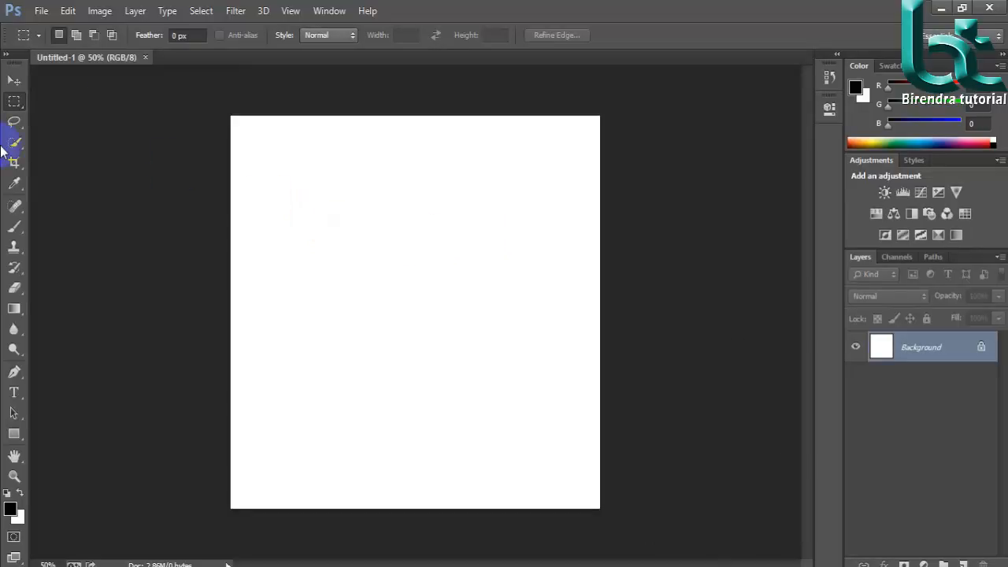
pyautogui.click(68, 12)
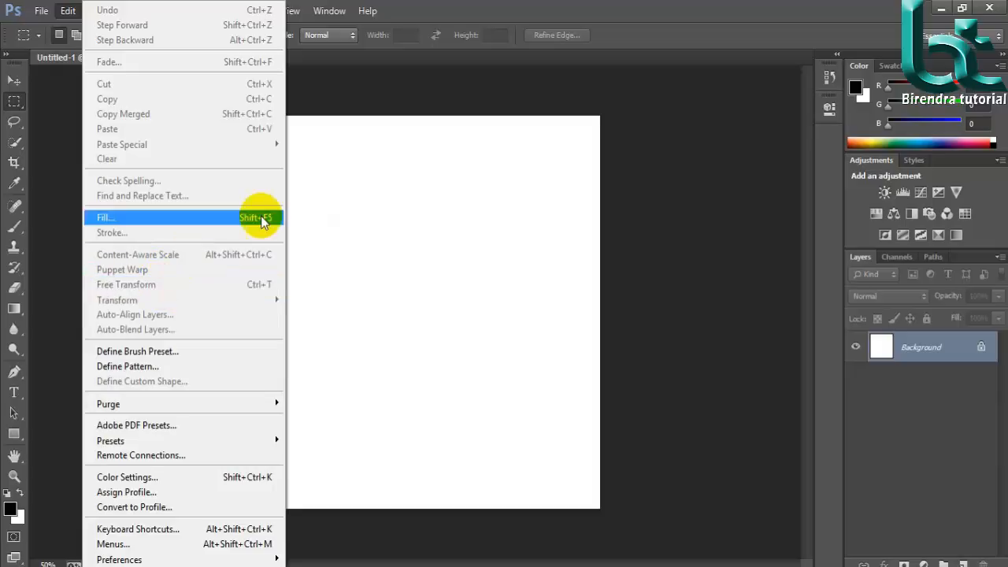
pyautogui.click(349, 87)
pyautogui.click(14, 434)
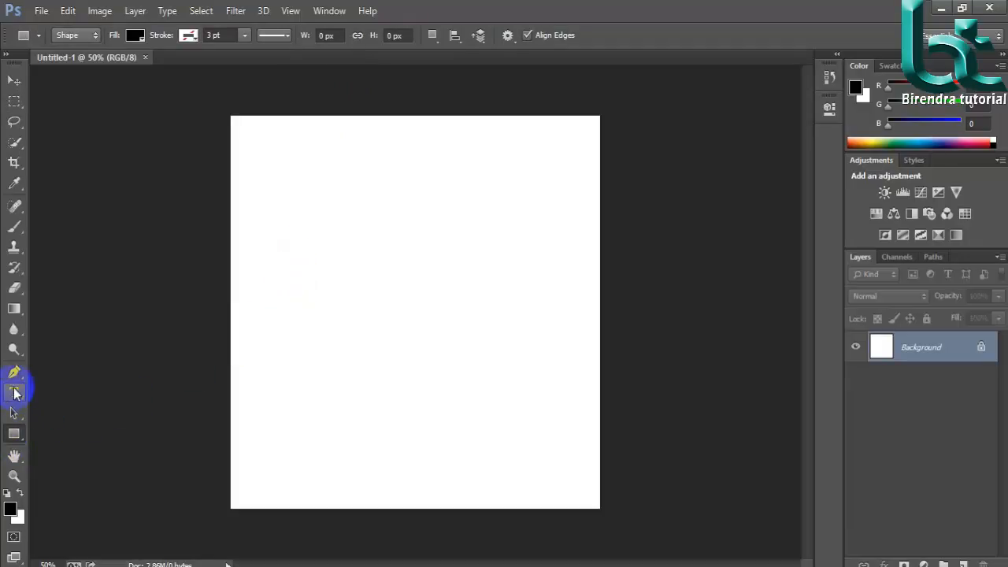
pyautogui.click(14, 392)
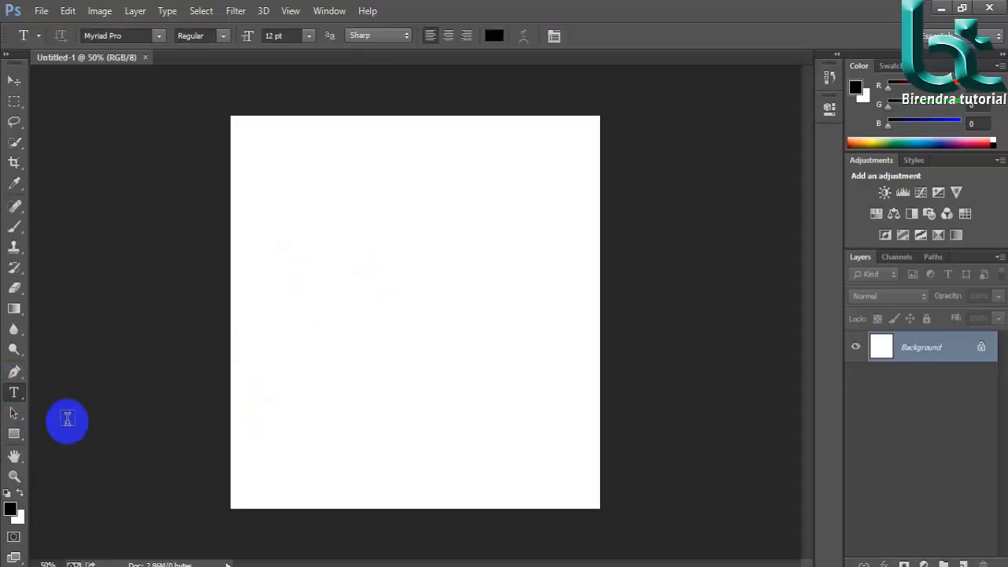
pyautogui.click(14, 435)
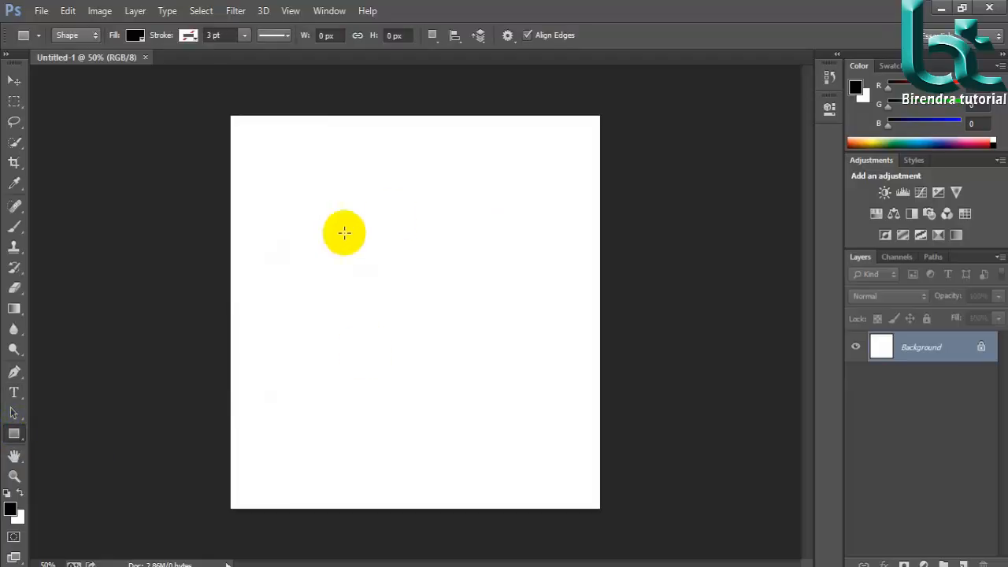
# Draw a black five-sided polygon about 327 x 337 px on the canvas and move it near the upper centre.
pyautogui.click(13, 434)
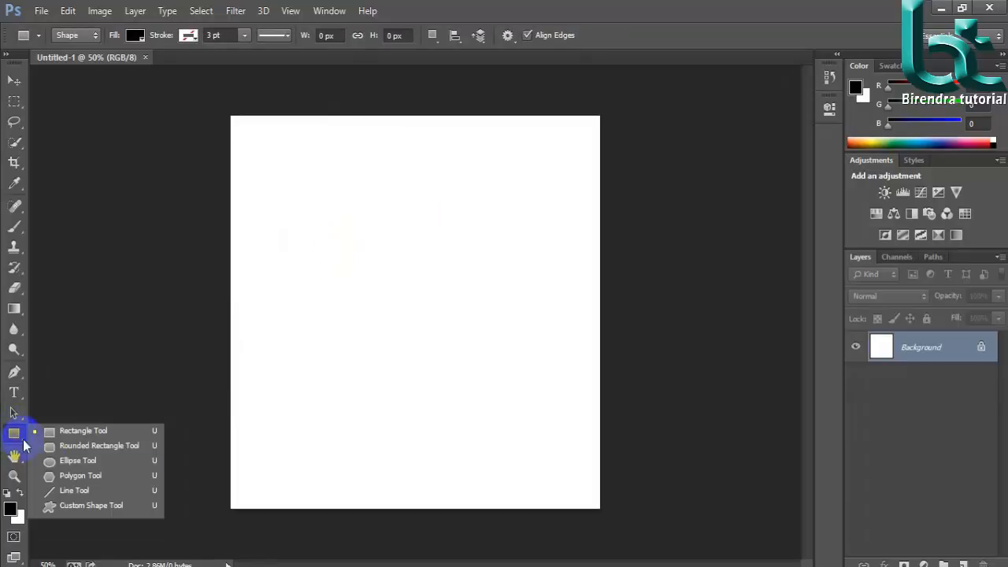
pyautogui.click(63, 481)
pyautogui.moveTo(322, 225); pyautogui.dragTo(367, 288)
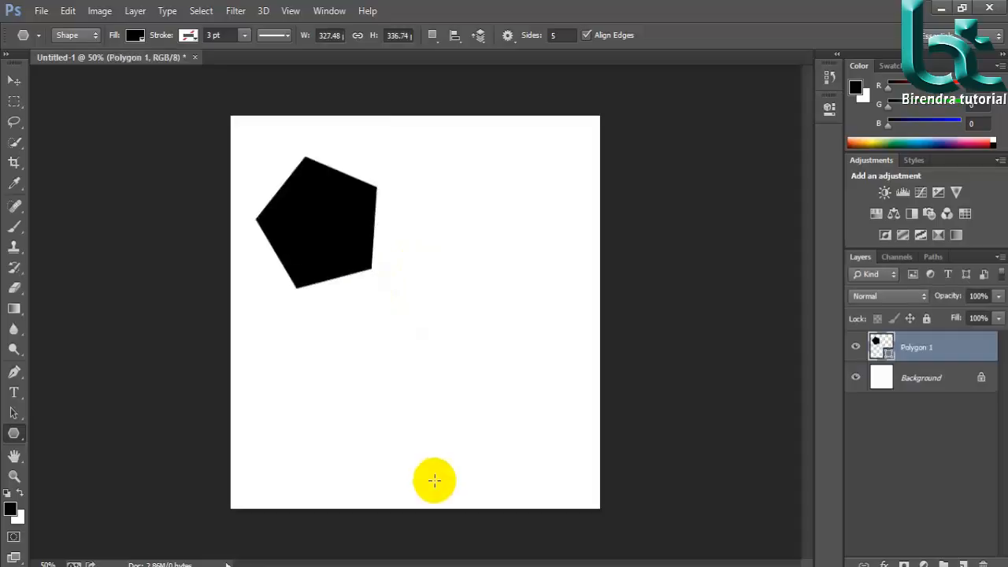
pyautogui.click(7, 80)
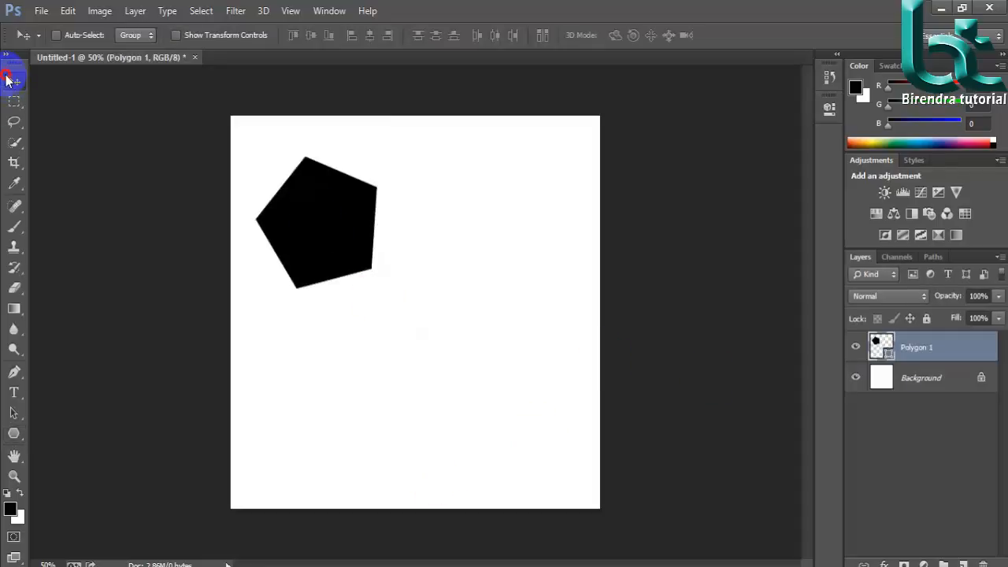
pyautogui.moveTo(306, 228); pyautogui.dragTo(392, 276)
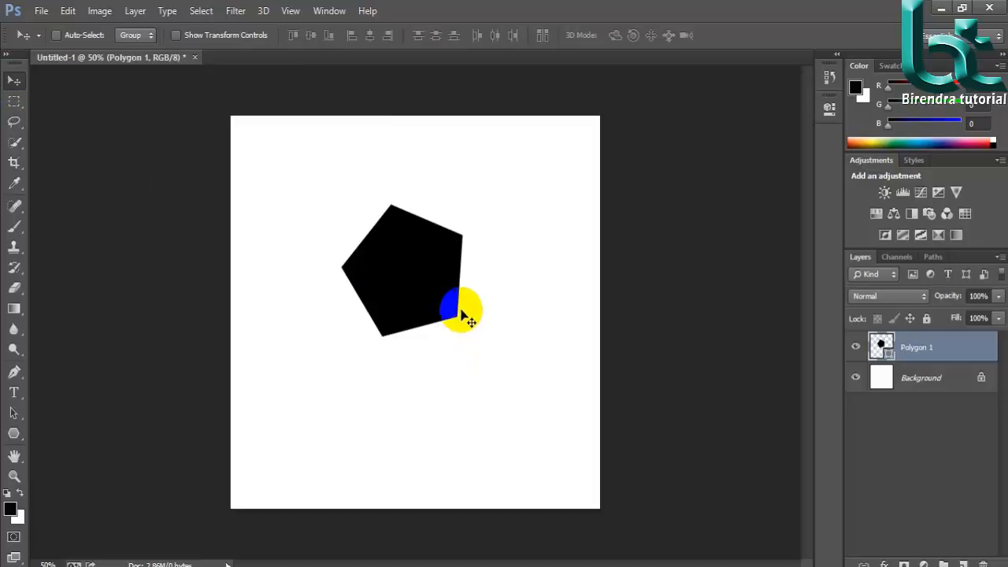
# Free-transform the polygon, scaling it to about 121% width and 118% height and rotating it about -3.15 degrees.
pyautogui.hotkey('ctrl', 't')
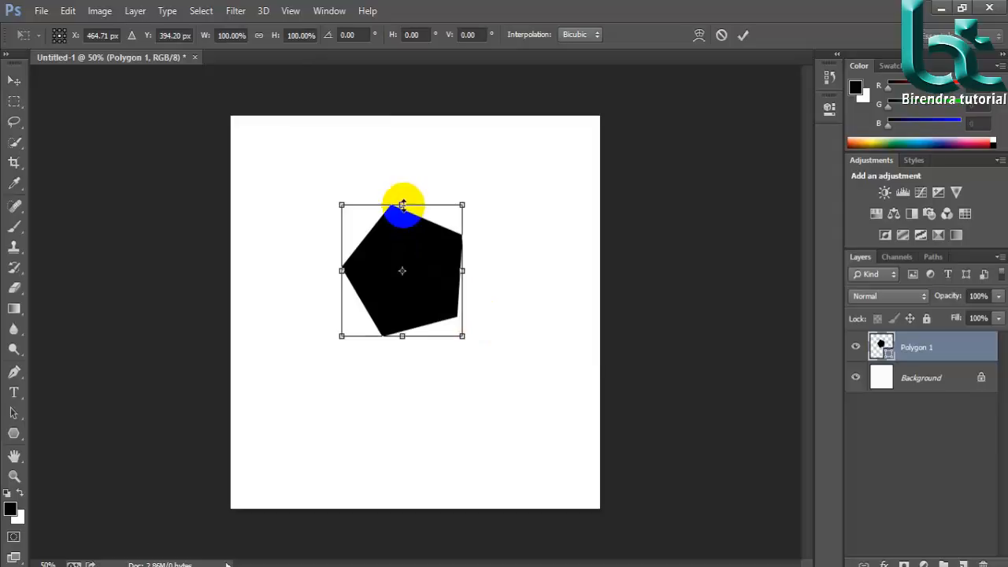
pyautogui.moveTo(403, 205); pyautogui.dragTo(402, 326)
pyautogui.moveTo(509, 256); pyautogui.dragTo(489, 250)
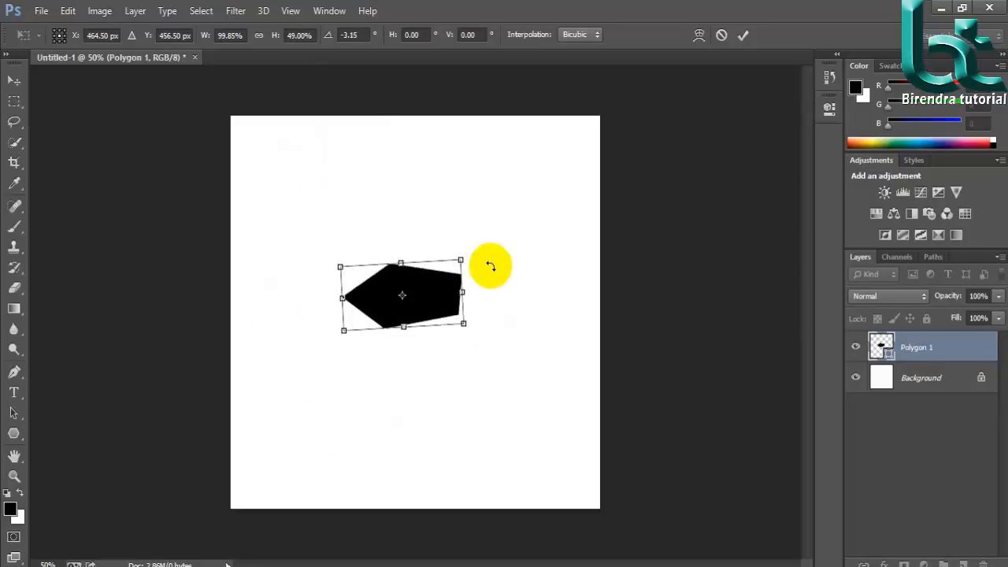
pyautogui.moveTo(460, 262); pyautogui.dragTo(500, 169)
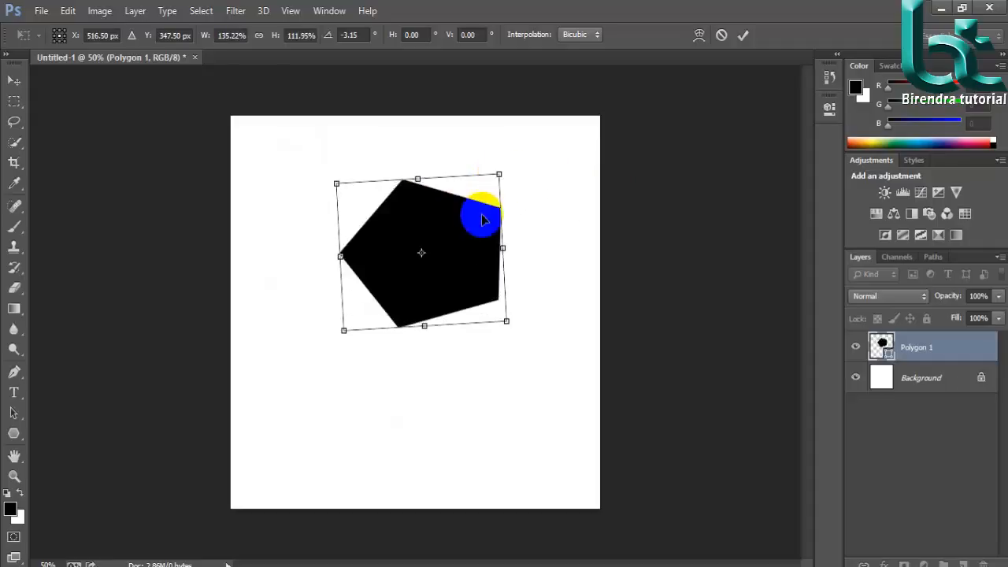
pyautogui.moveTo(405, 182); pyautogui.dragTo(405, 171)
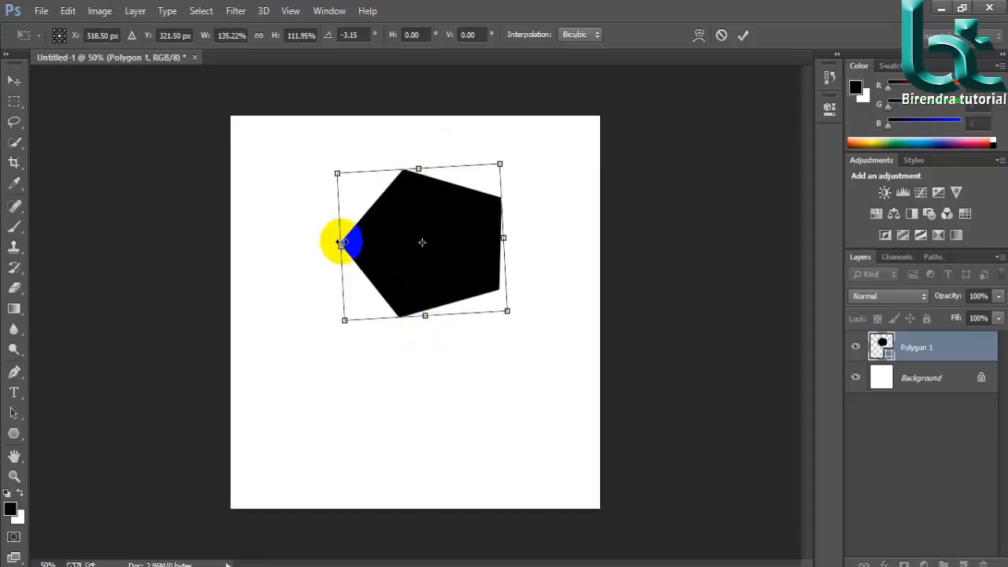
pyautogui.moveTo(342, 247)
pyautogui.mouseDown()
pyautogui.moveTo(248, 245)
pyautogui.moveTo(359, 245)
pyautogui.mouseUp()
pyautogui.moveTo(412, 319)
pyautogui.mouseDown()
pyautogui.moveTo(413, 293)
pyautogui.moveTo(413, 330)
pyautogui.mouseUp()
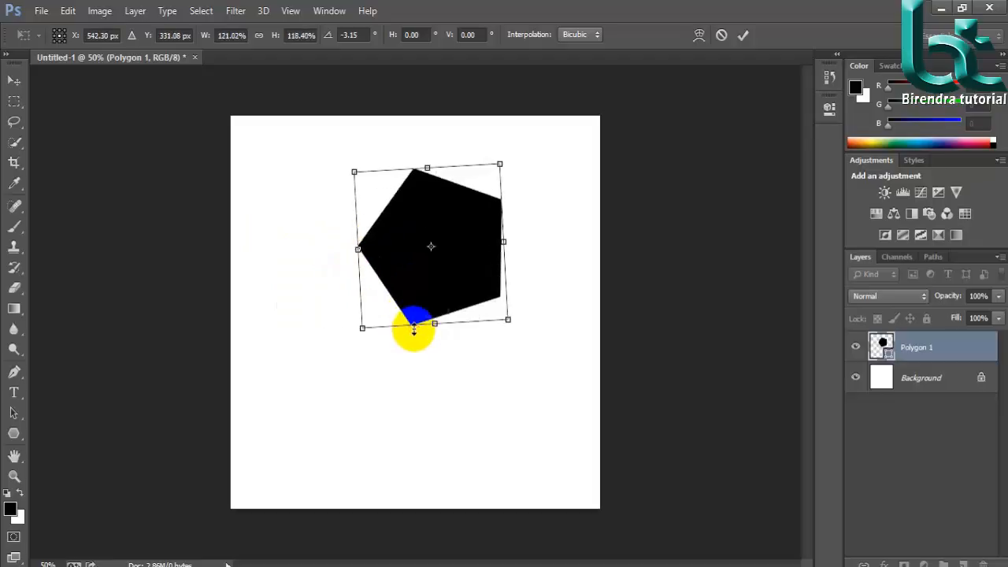
# Skew the polygon by its top, side and bottom edges, ending at a horizontal skew of about 2.3 degrees.
pyautogui.rightClick(424, 234)
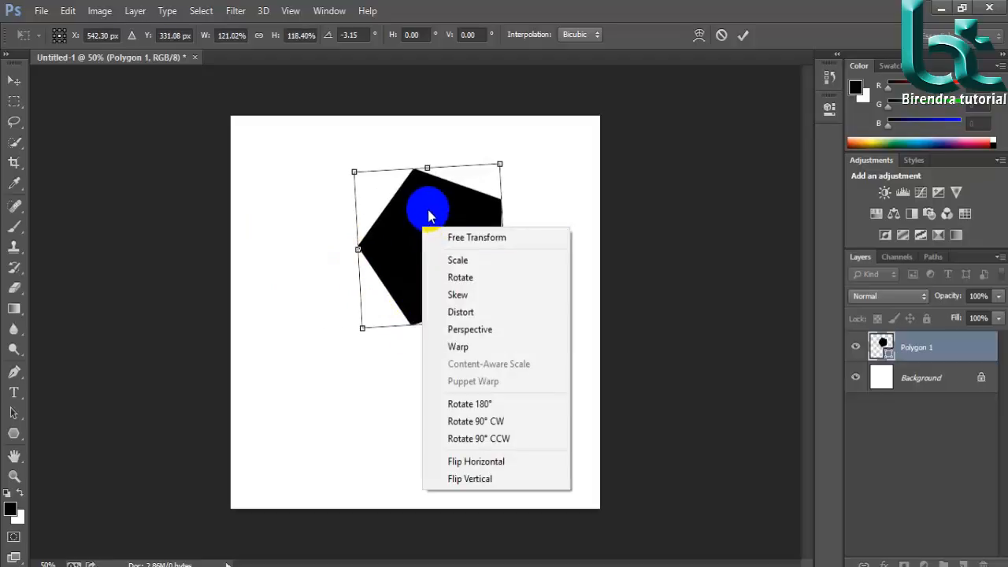
pyautogui.rightClick(430, 214)
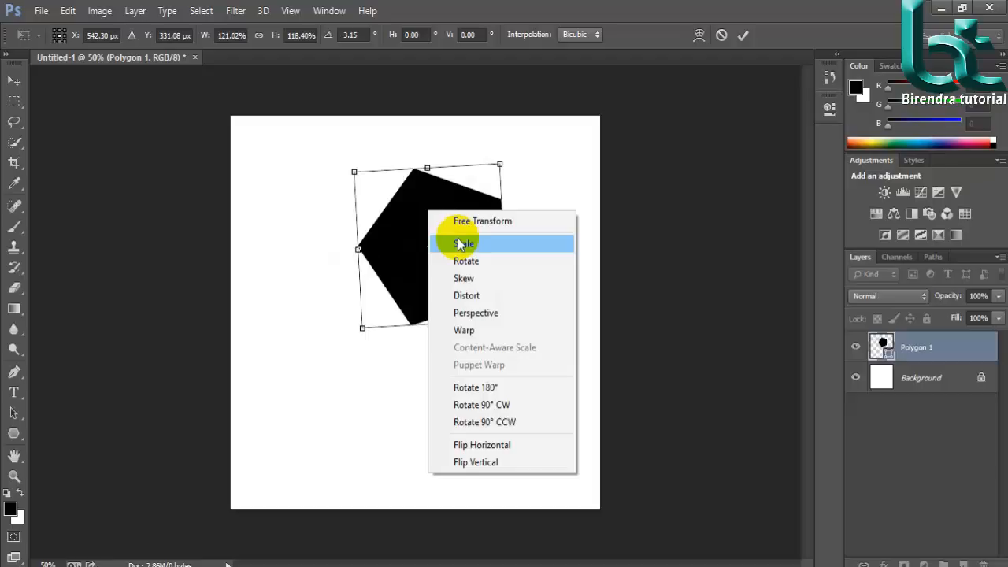
pyautogui.click(481, 277)
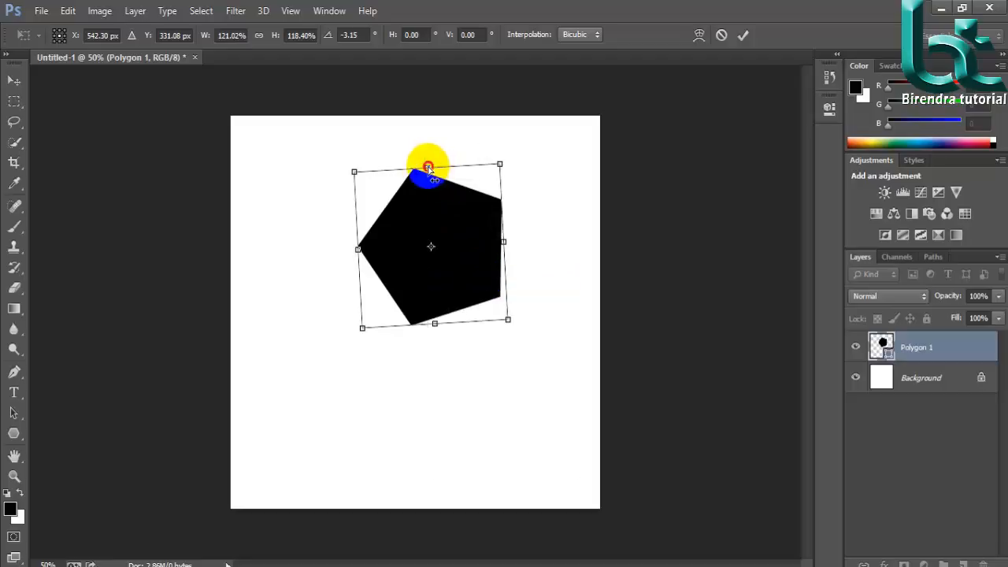
pyautogui.moveTo(428, 168); pyautogui.dragTo(404, 221)
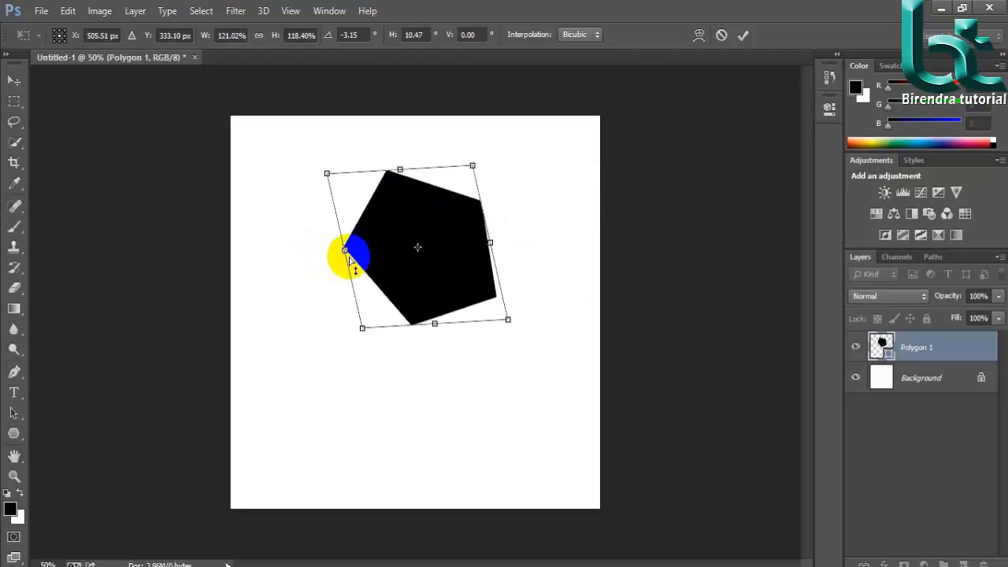
pyautogui.moveTo(345, 250); pyautogui.dragTo(423, 224)
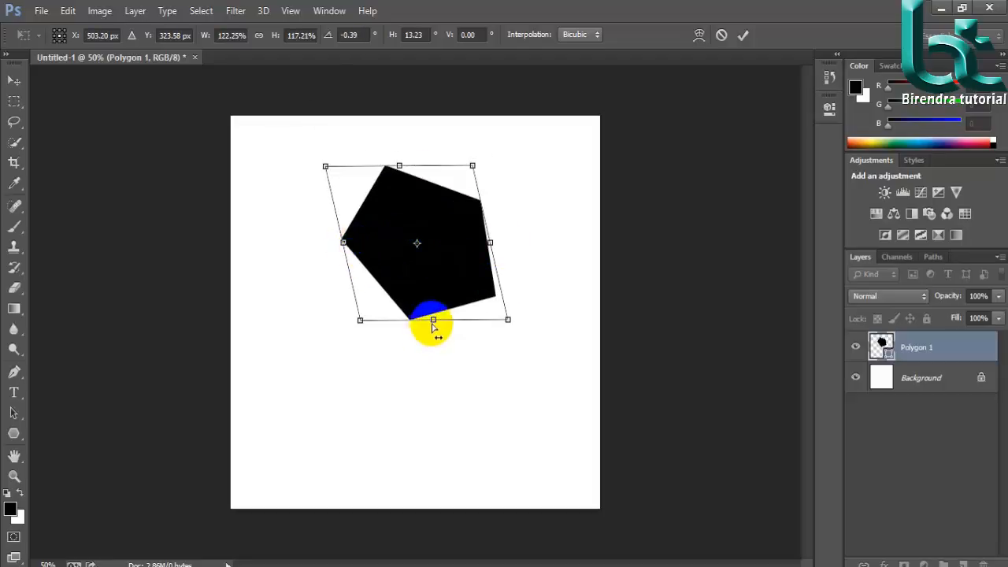
pyautogui.moveTo(433, 327); pyautogui.dragTo(374, 173)
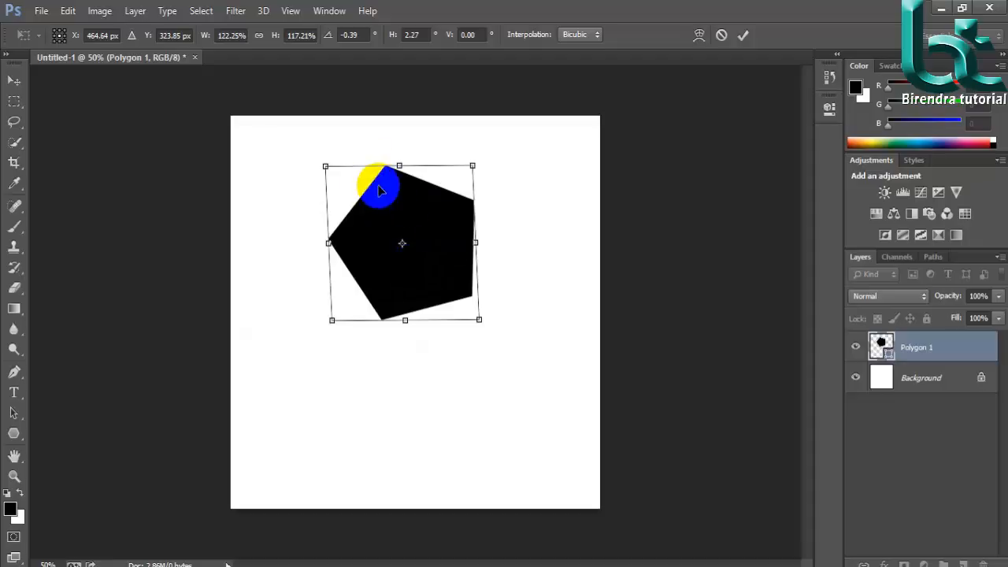
# Distort the polygon's bounding box into an uneven quadrilateral, reducing it to about 96% width and 88% height.
pyautogui.rightClick(400, 207)
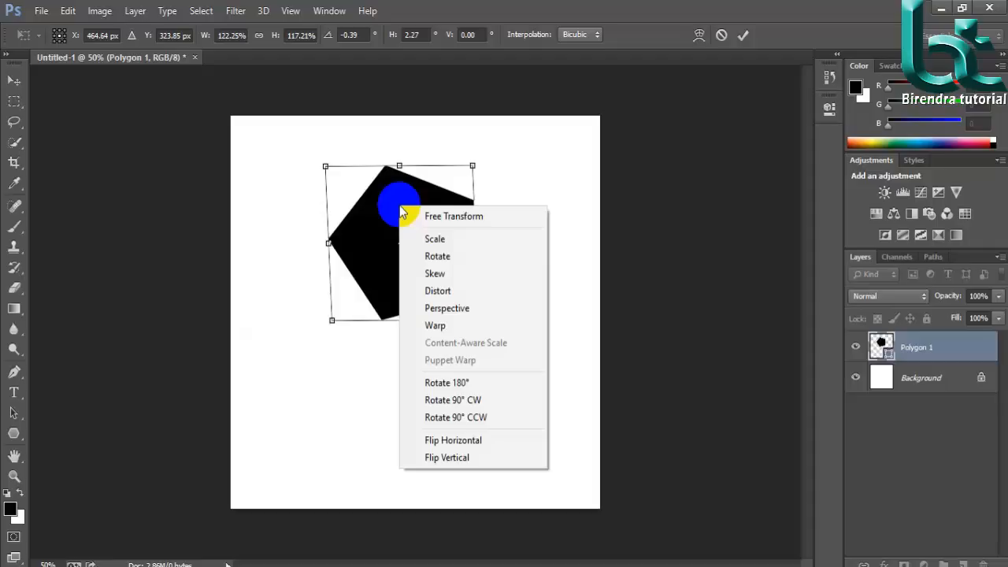
pyautogui.click(453, 297)
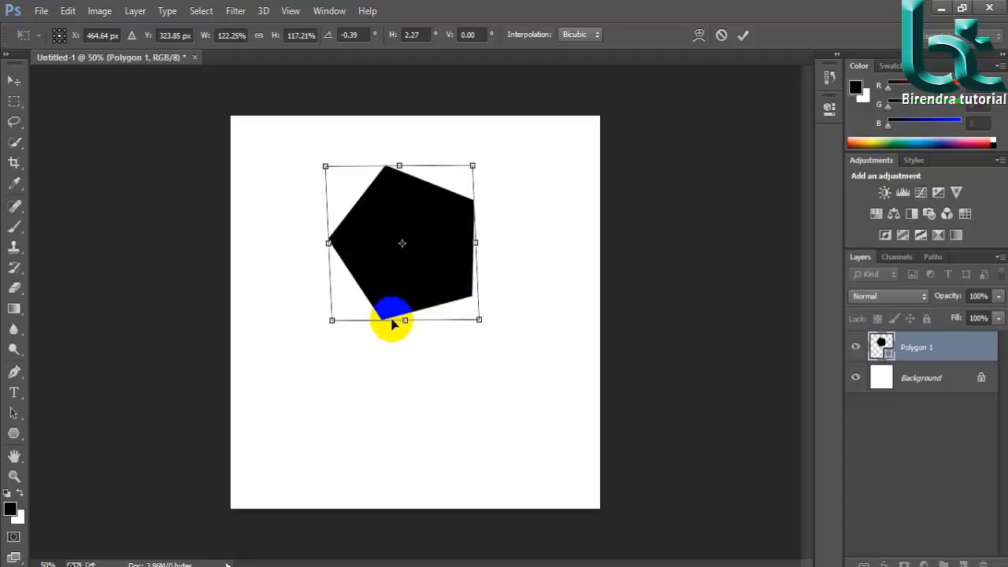
pyautogui.moveTo(406, 322); pyautogui.dragTo(470, 186)
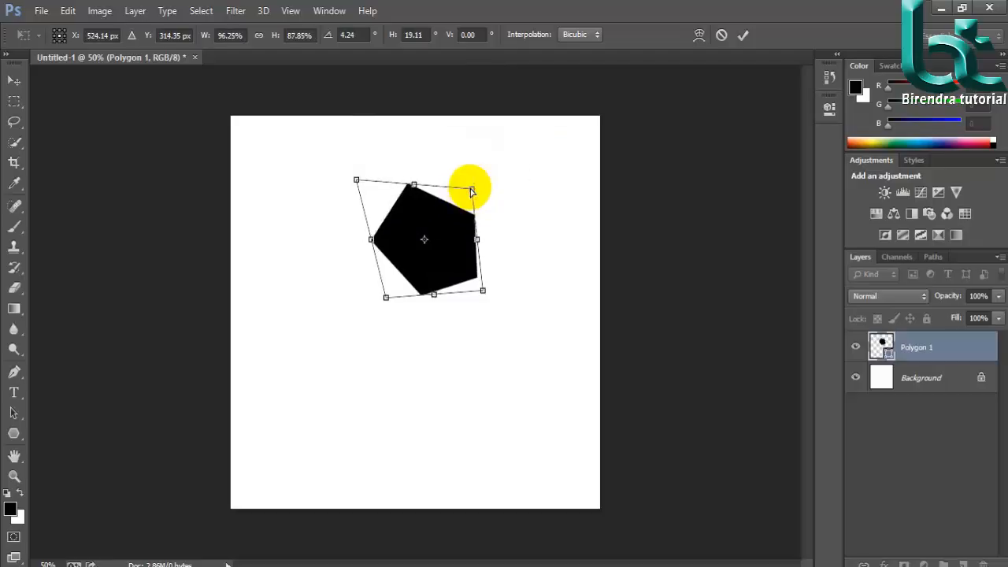
# Apply a Perspective transform to the polygon, shifting its side and bottom edges to about -11.7 degrees rotation and -3.6 degrees horizontal skew.
pyautogui.rightClick(424, 227)
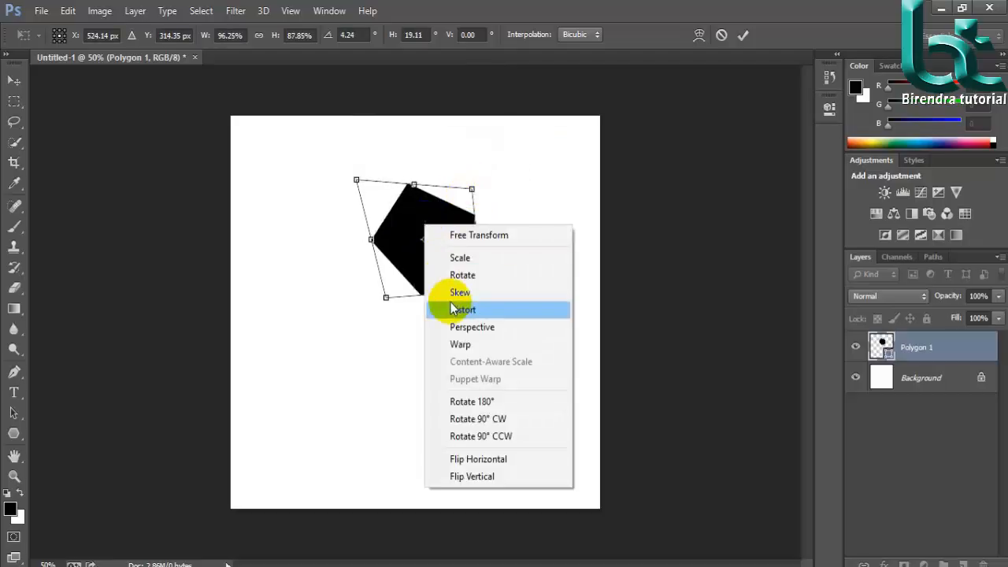
pyautogui.click(495, 331)
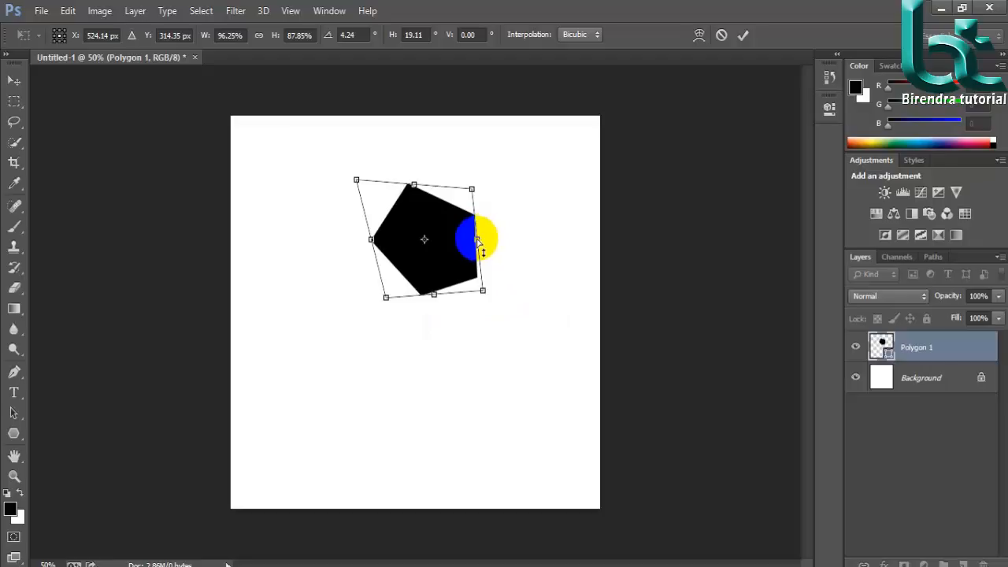
pyautogui.moveTo(476, 242); pyautogui.dragTo(486, 285)
pyautogui.moveTo(446, 272); pyautogui.dragTo(423, 213)
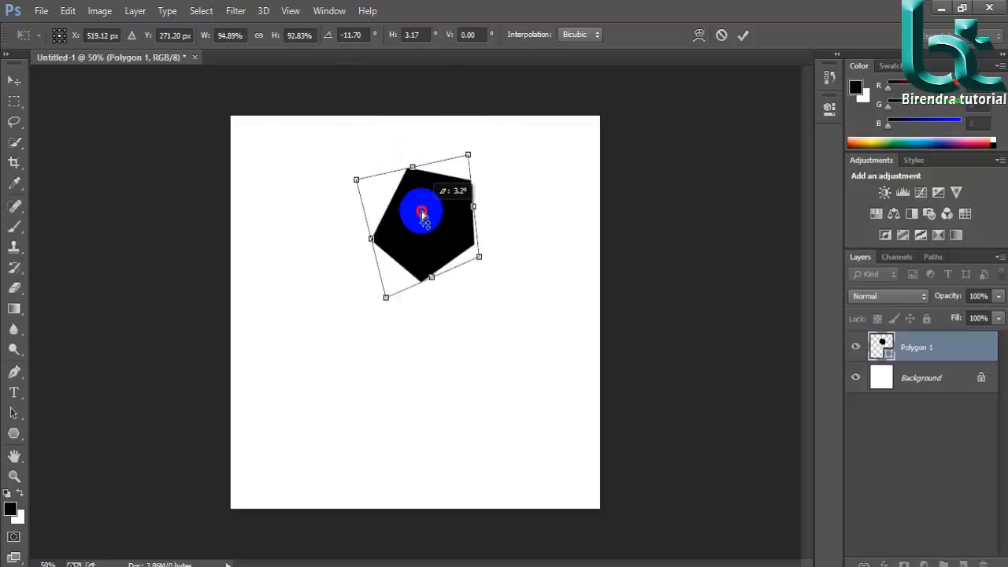
pyautogui.moveTo(431, 278); pyautogui.dragTo(403, 245)
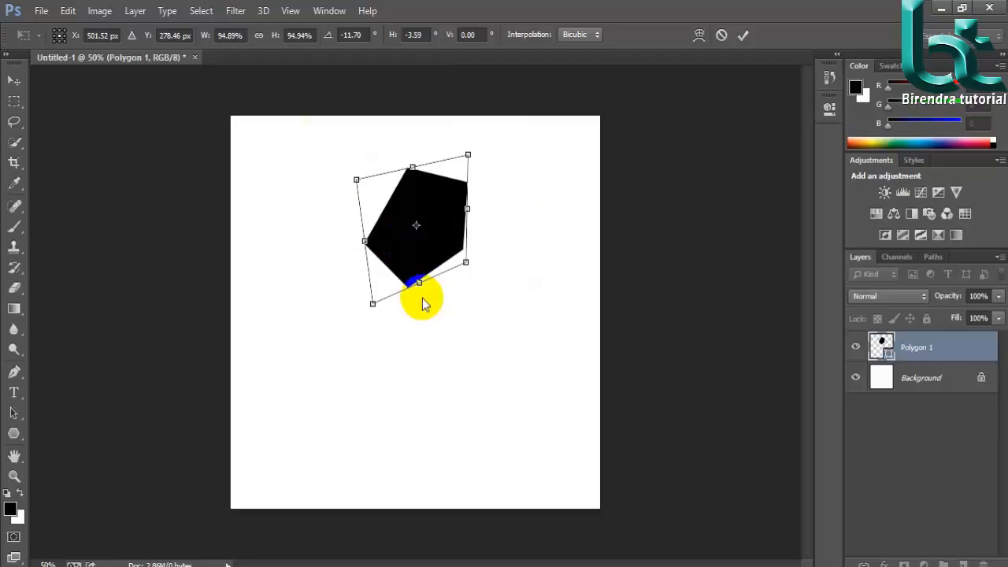
# Warp the polygon with a custom mesh into a twisted, curved shape with pointed ends and apply the transformation.
pyautogui.rightClick(426, 234)
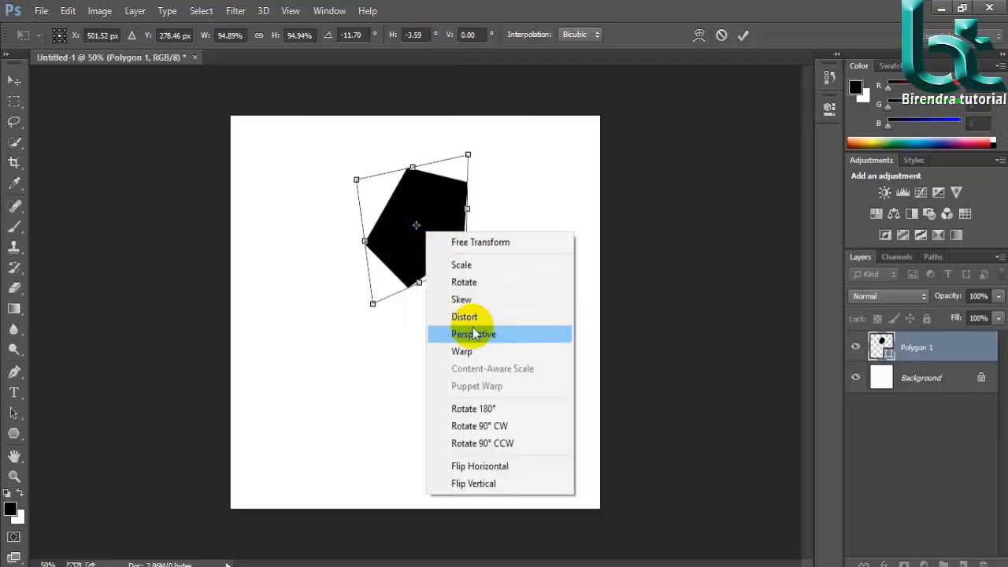
pyautogui.click(464, 352)
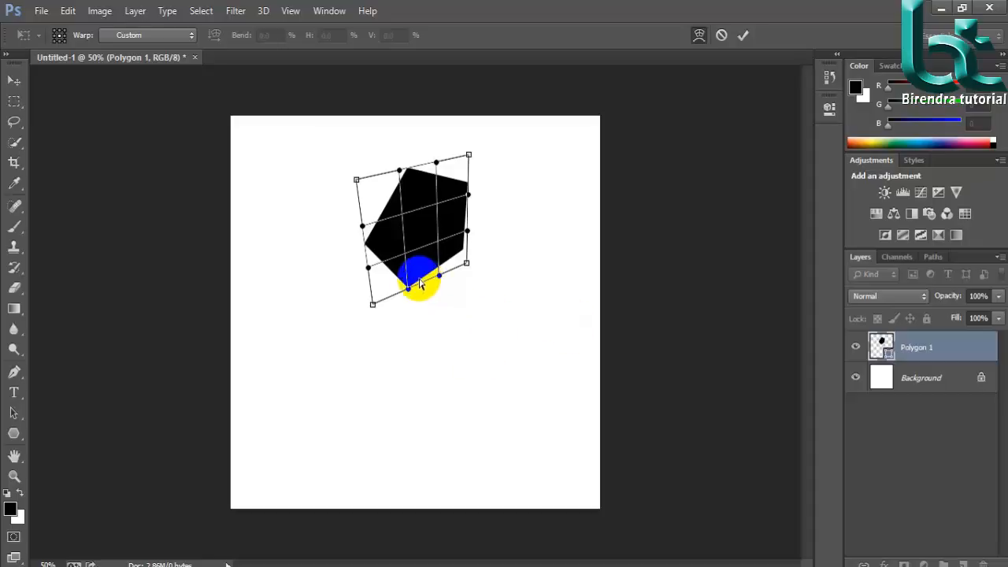
pyautogui.moveTo(410, 291); pyautogui.dragTo(238, 284)
pyautogui.moveTo(467, 248); pyautogui.dragTo(455, 201)
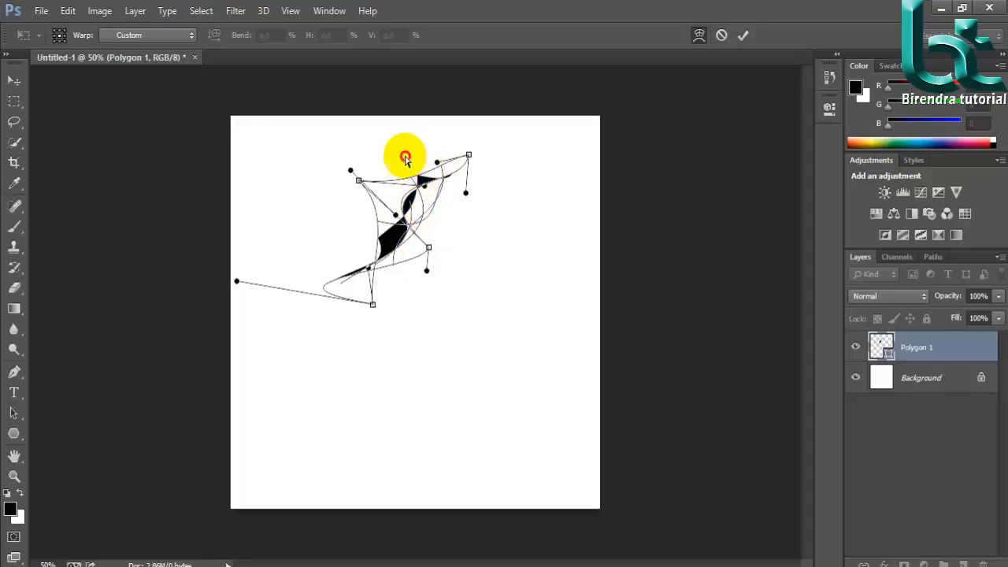
pyautogui.moveTo(419, 176); pyautogui.dragTo(401, 132)
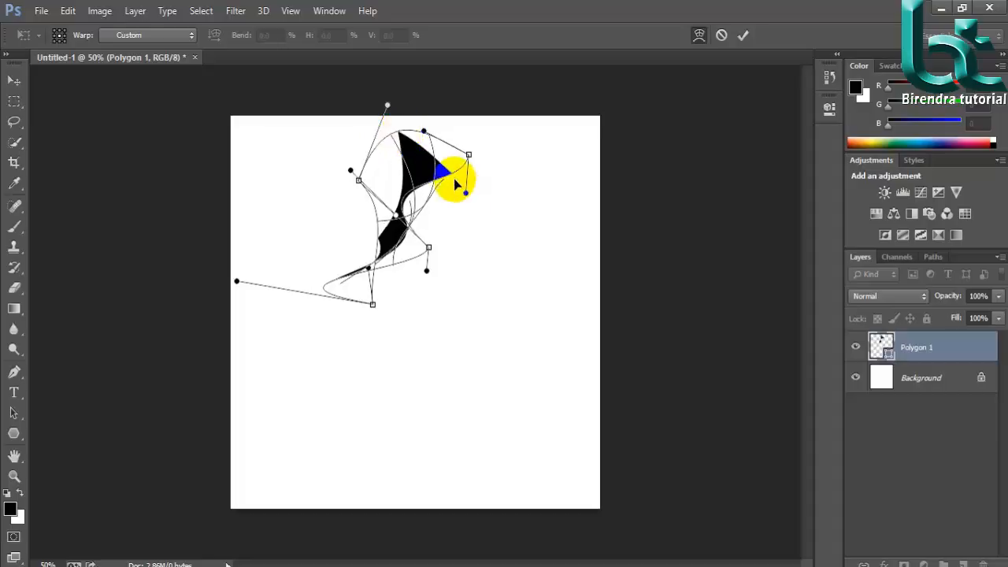
pyautogui.moveTo(450, 176); pyautogui.dragTo(507, 163)
pyautogui.moveTo(423, 227); pyautogui.dragTo(477, 399)
pyautogui.moveTo(416, 247); pyautogui.dragTo(370, 242)
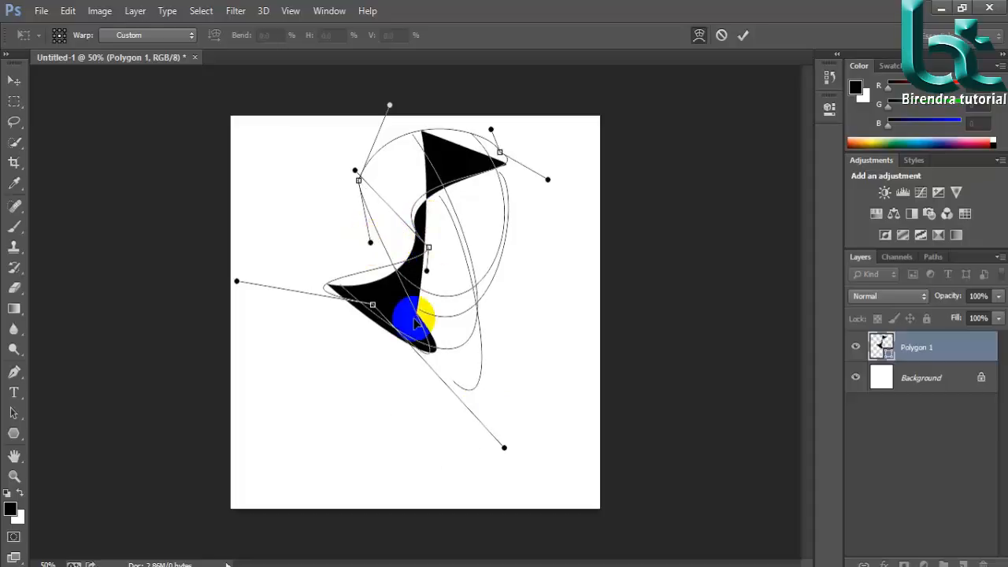
pyautogui.moveTo(416, 315); pyautogui.dragTo(431, 265)
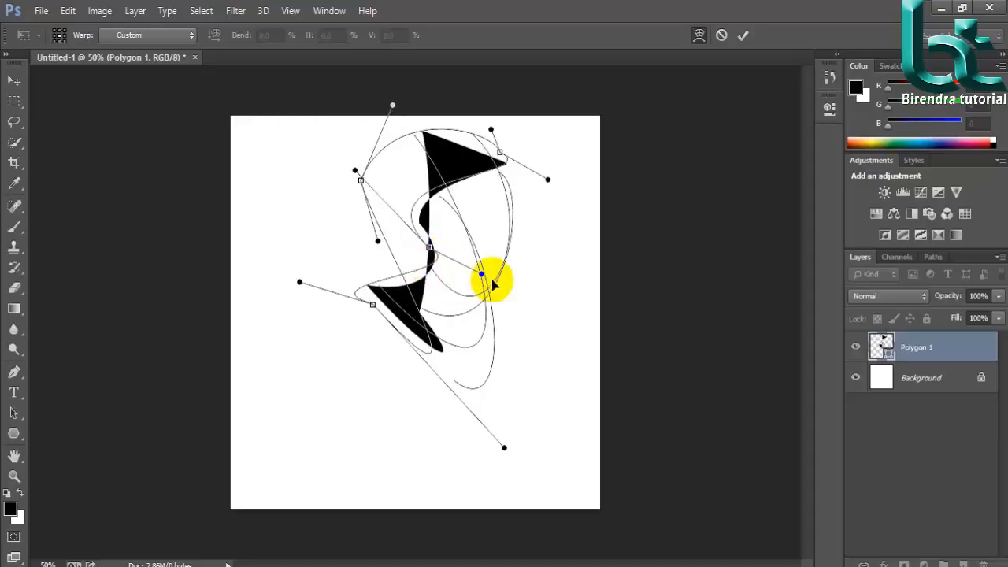
pyautogui.press('Return')
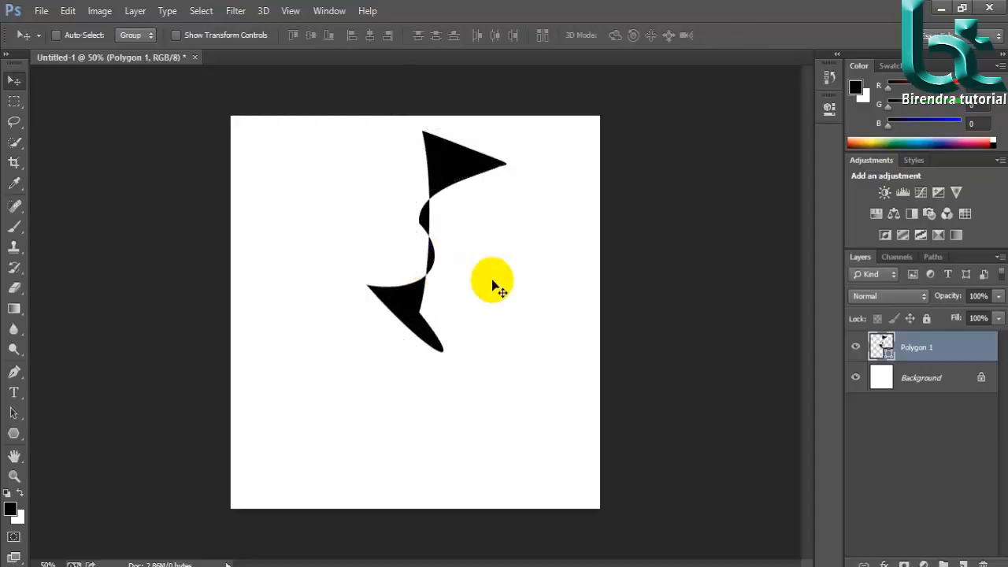